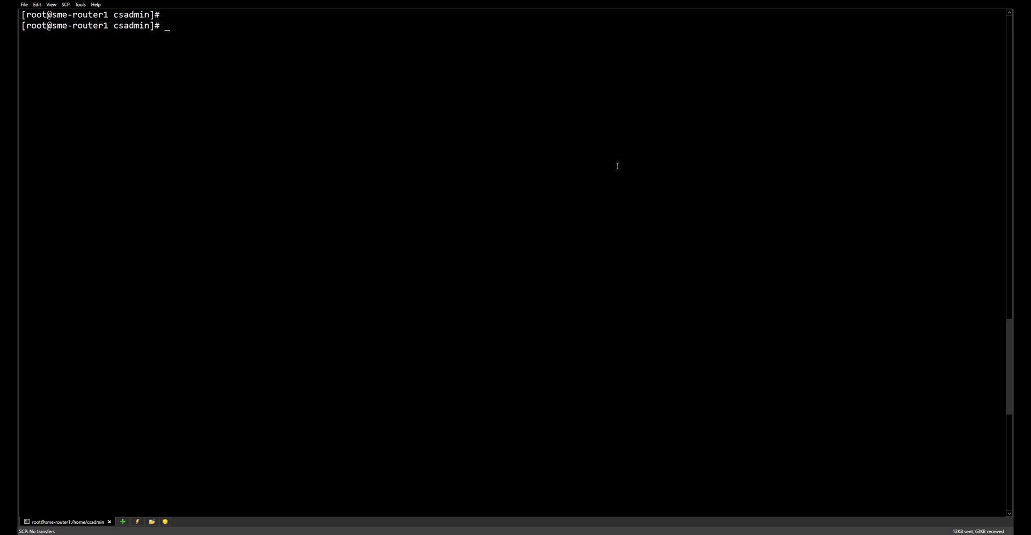
Step: List the router's interfaces with 'ip a' and highlight the ens3 address 10.222.248.54
text(ip a)
key(Return)
drag(68, 102, 134, 102)
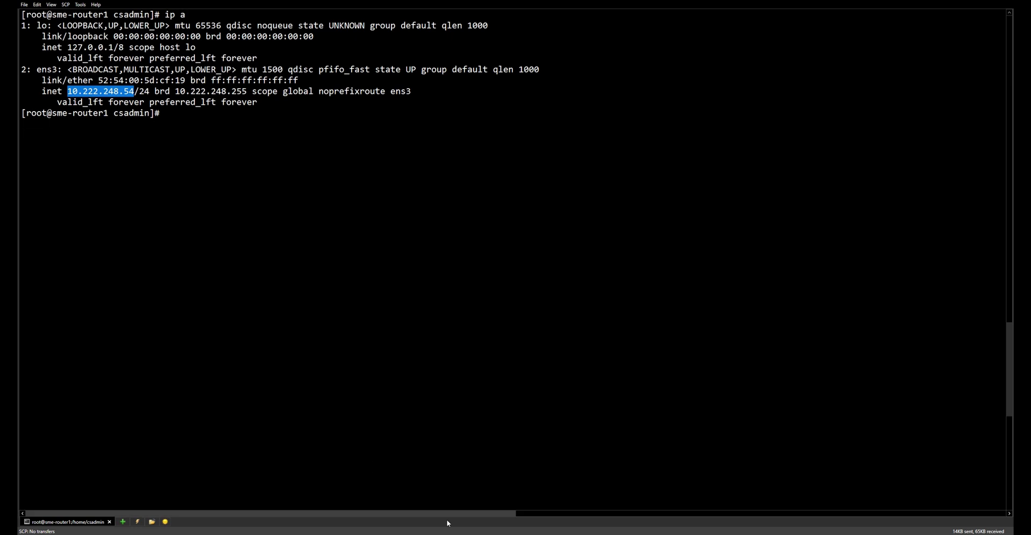
key(alt+Tab)
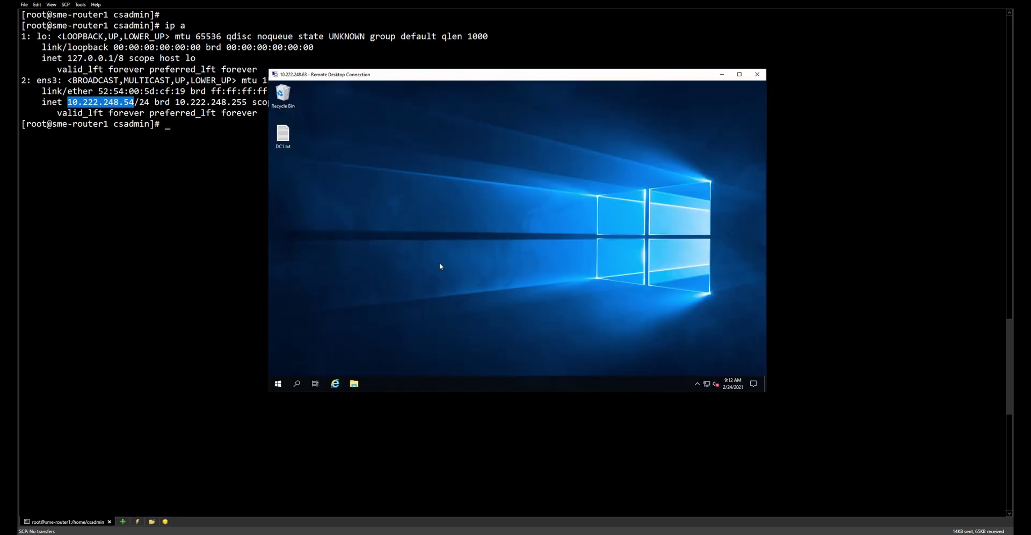
Step: Open DNS Manager on the remote server and show the fortielab.com zone's records
click(278, 384)
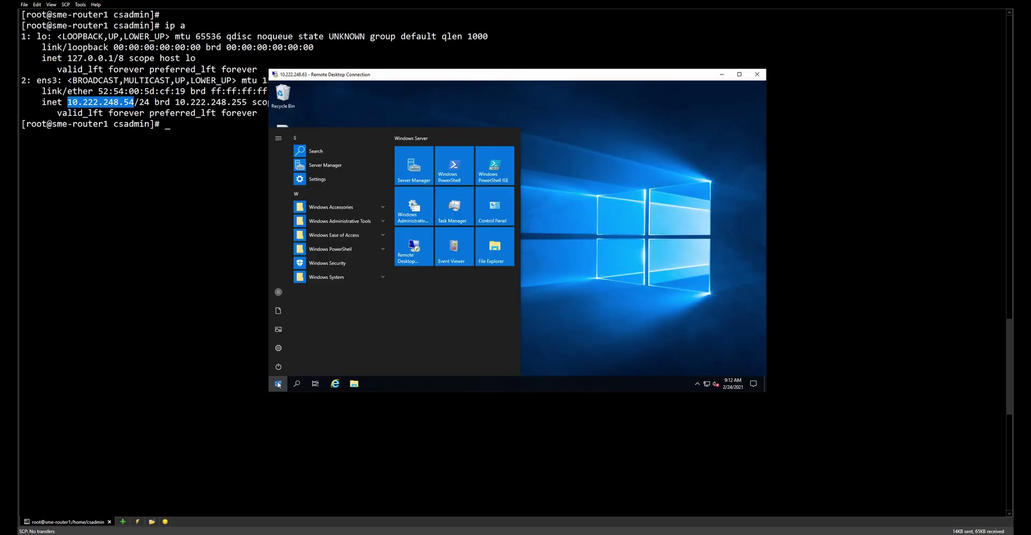
text(cmd)
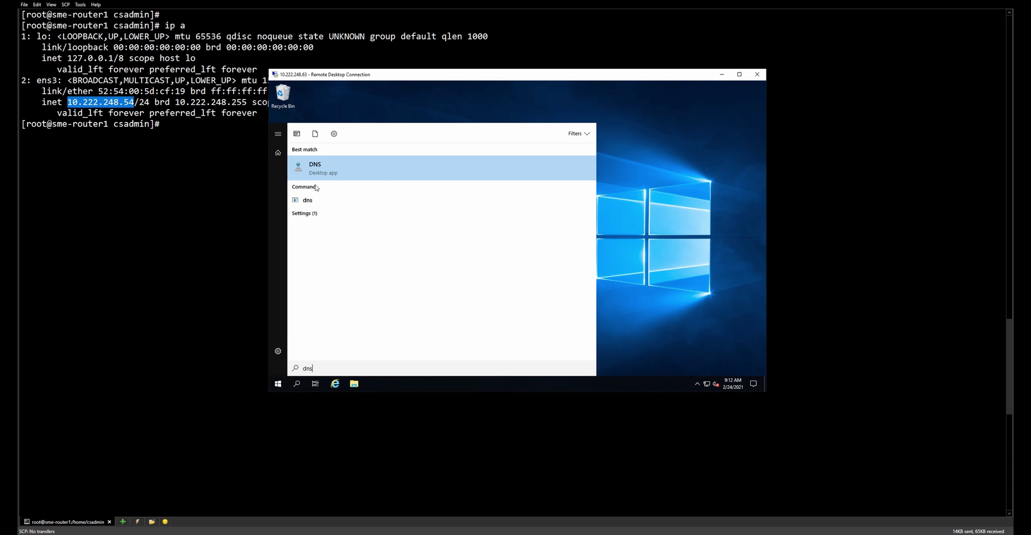
click(309, 174)
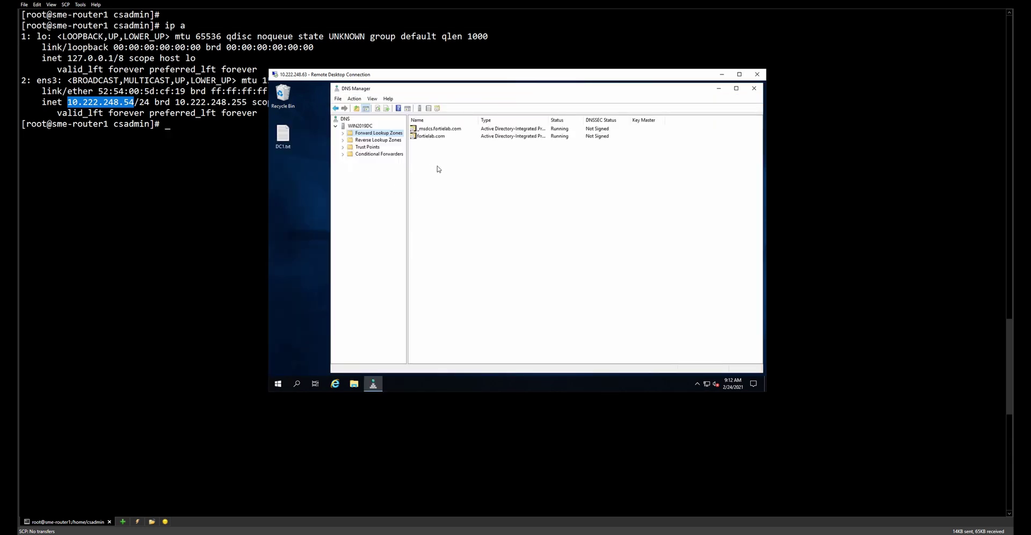
double_click(422, 137)
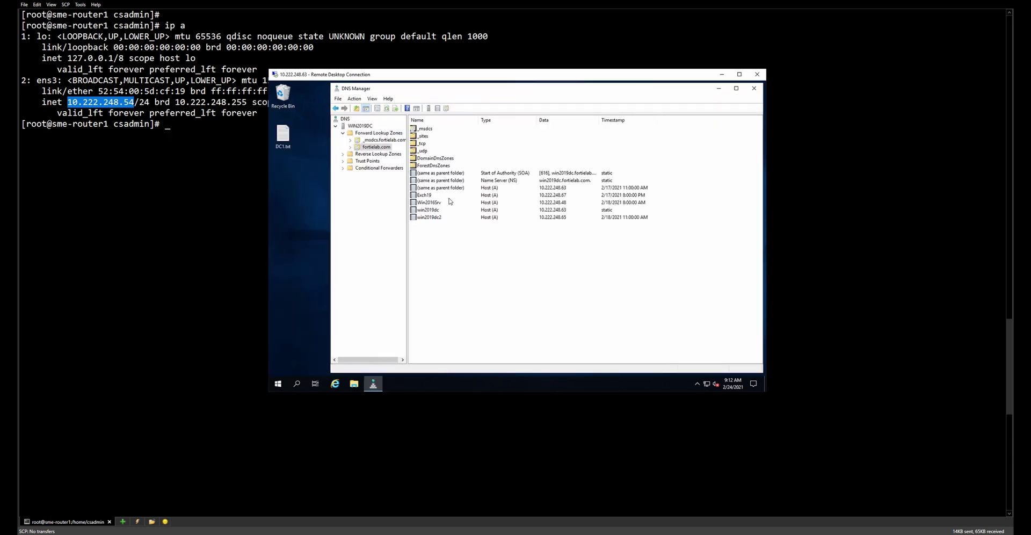
Step: Add host record sme-router1 pointing to 10.222.248.54 in the fortielab.com zone
right_click(445, 216)
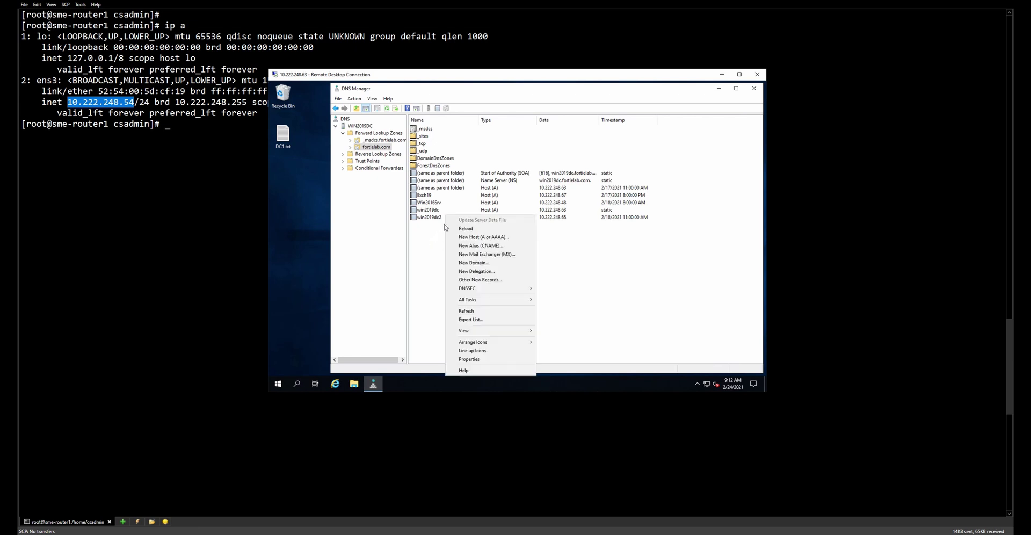
click(479, 238)
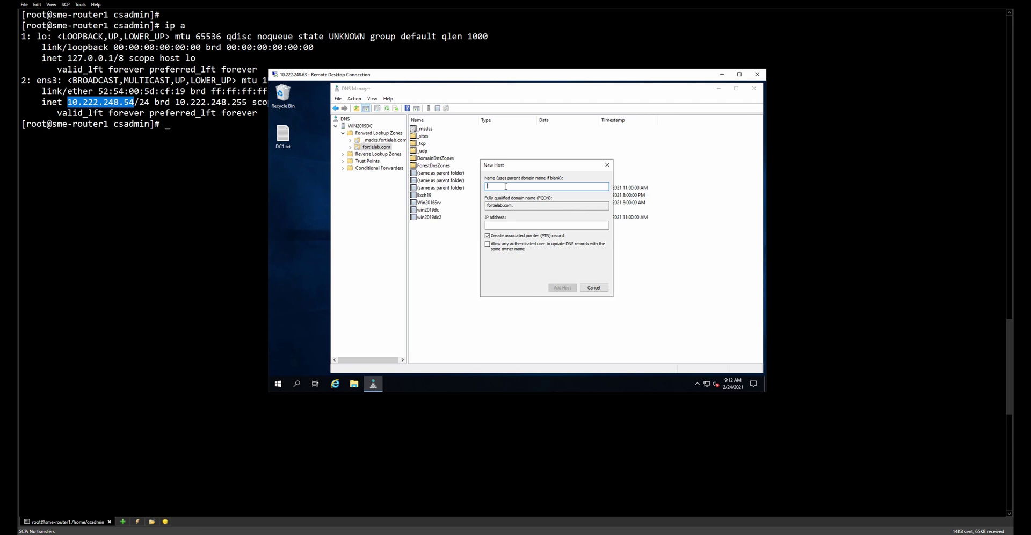
text(sme-router1)
click(498, 226)
text(10.222.248)
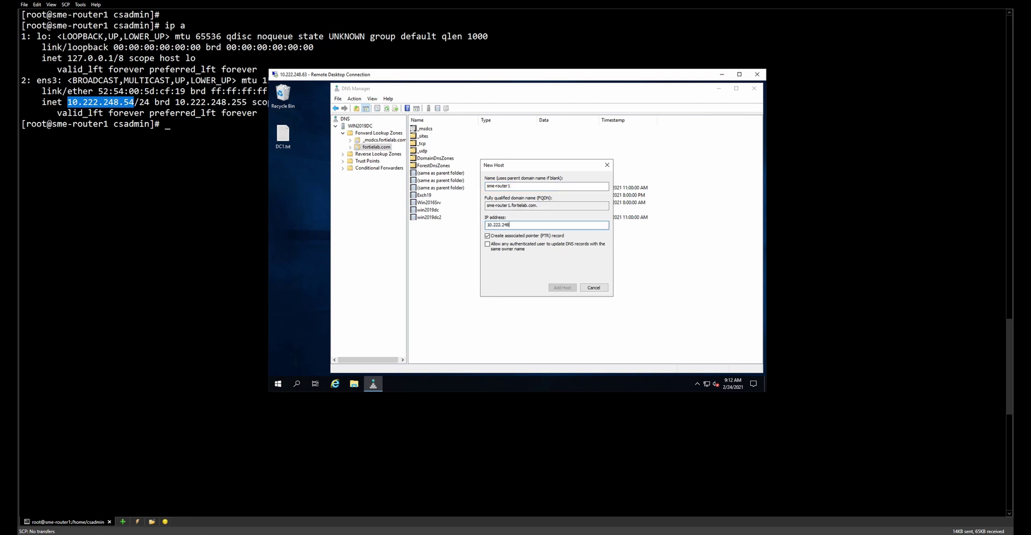
text(.54)
click(568, 291)
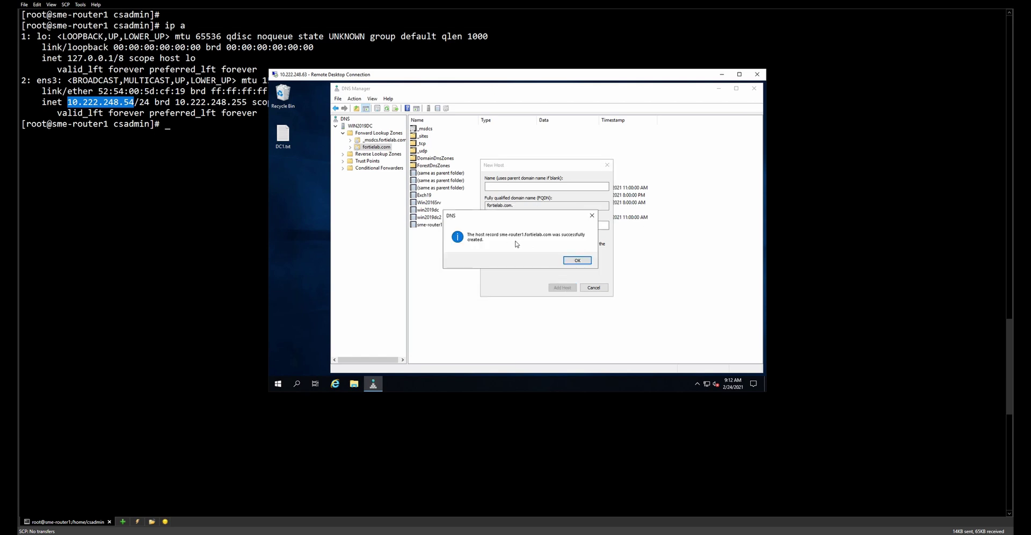
click(576, 266)
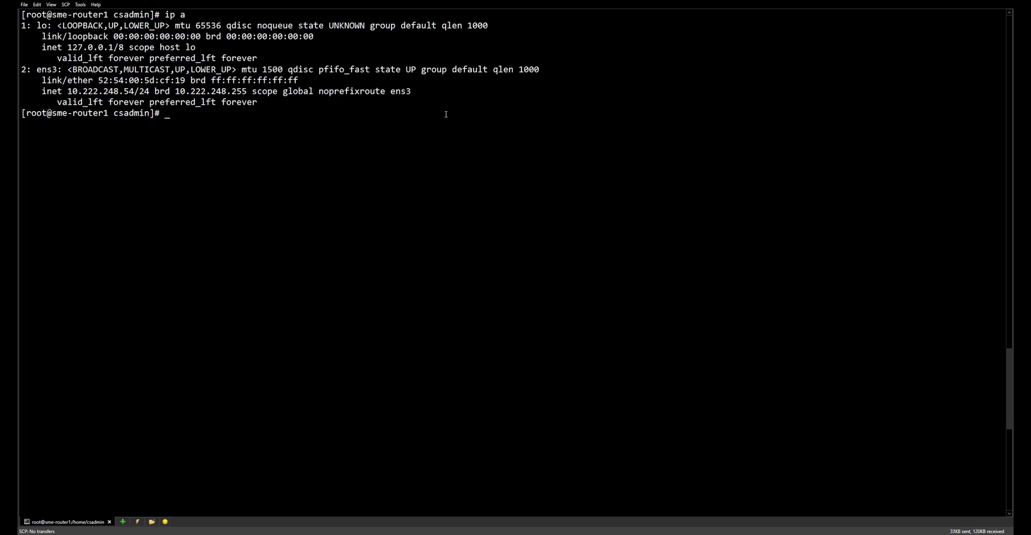
text(dig @10.222.248.63 sme)
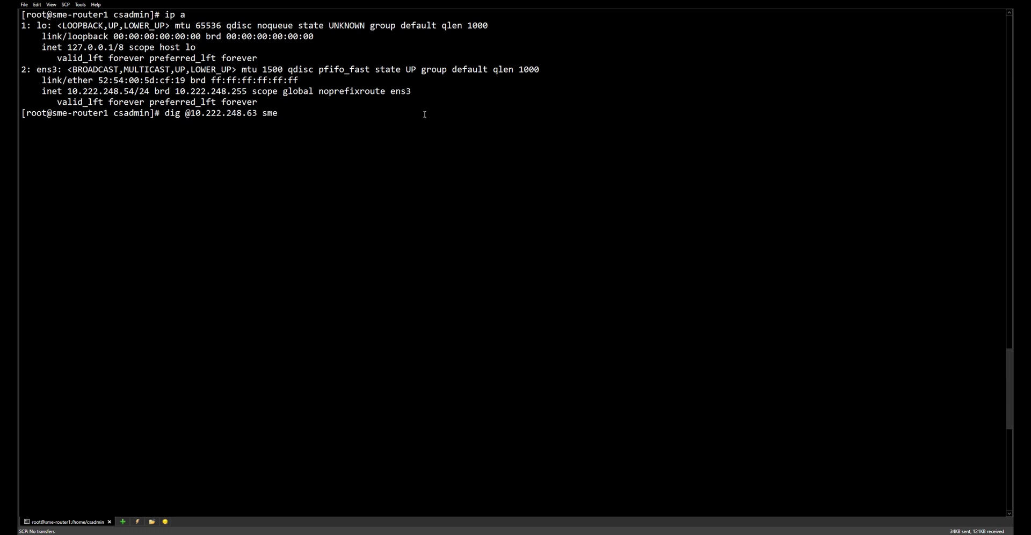
text(-router1.fortielab.com)
key(Return)
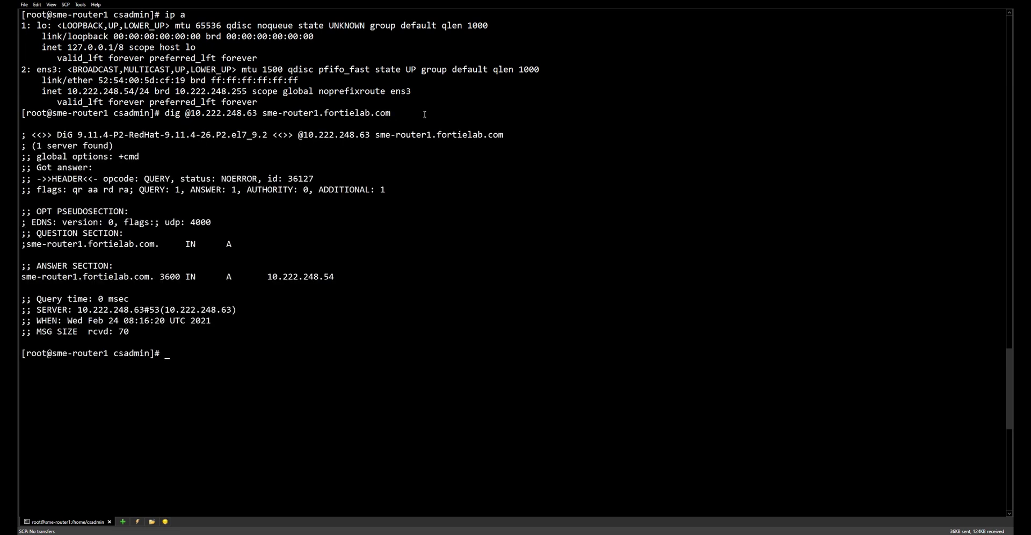
double_click(325, 276)
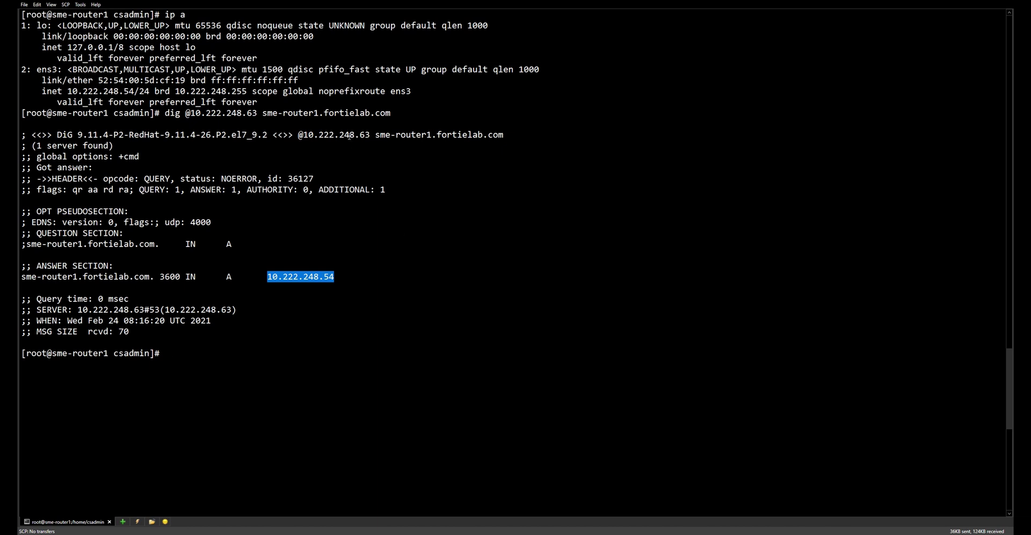
double_click(226, 113)
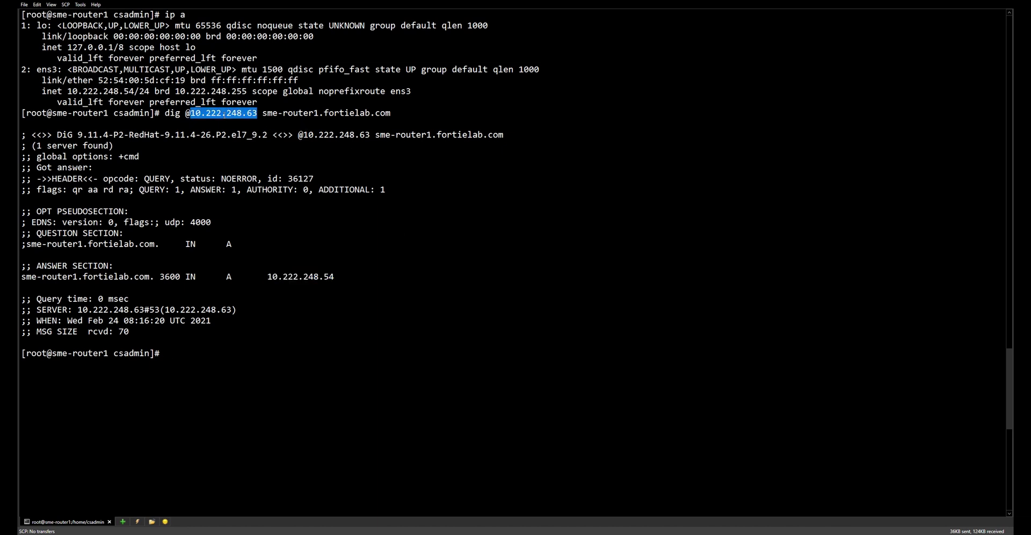
text(vi /etc/resolv.conf)
Step: Change the router's /etc/resolv.conf nameserver from 1.1.1.1 to 10.222.248.63 and save
key(Return)
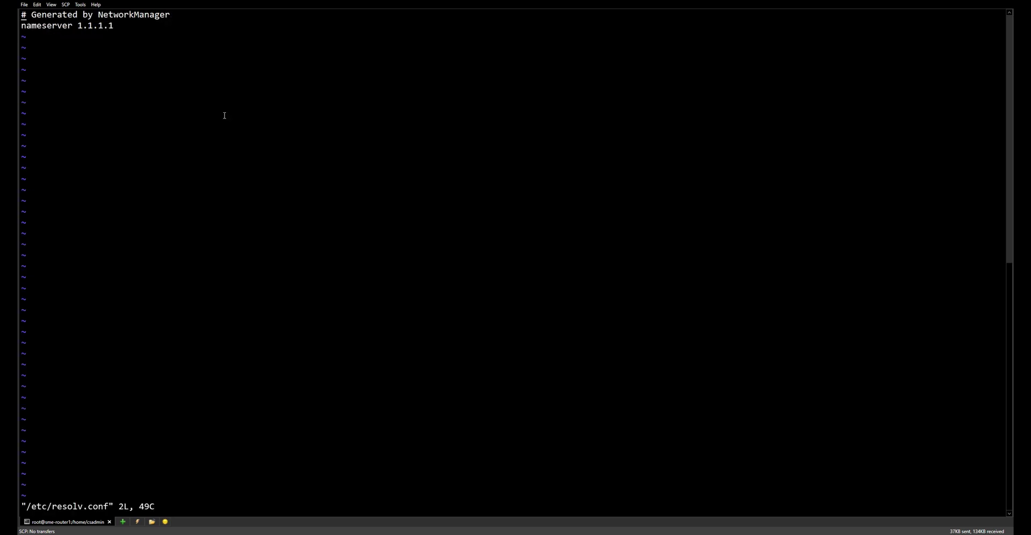
key(dollar)
key(x)
key(x)
key(x)
key(x)
key(x)
key(x)
key(x)
text(ameserver 10.222.248.63)
key(Escape)
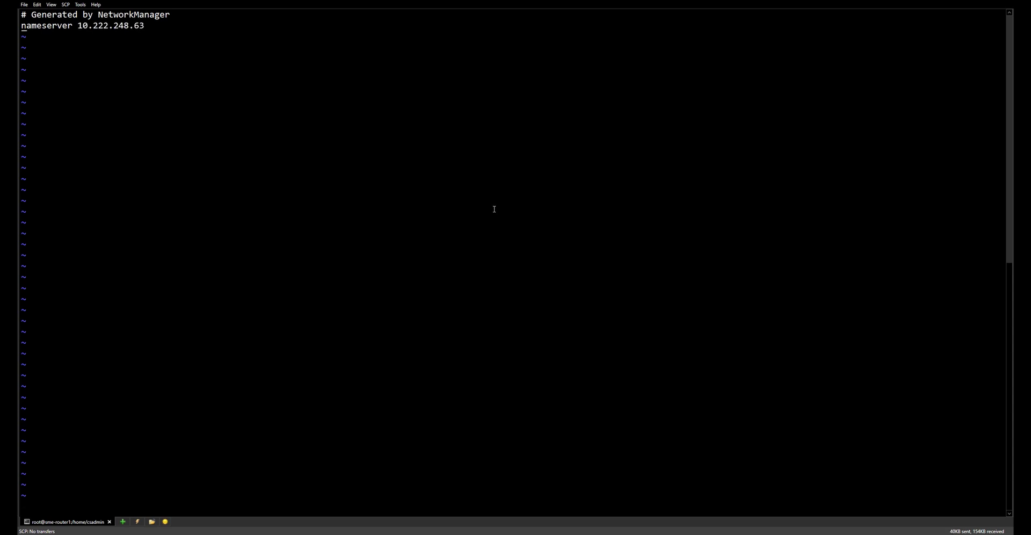
text(:wq)
key(Return)
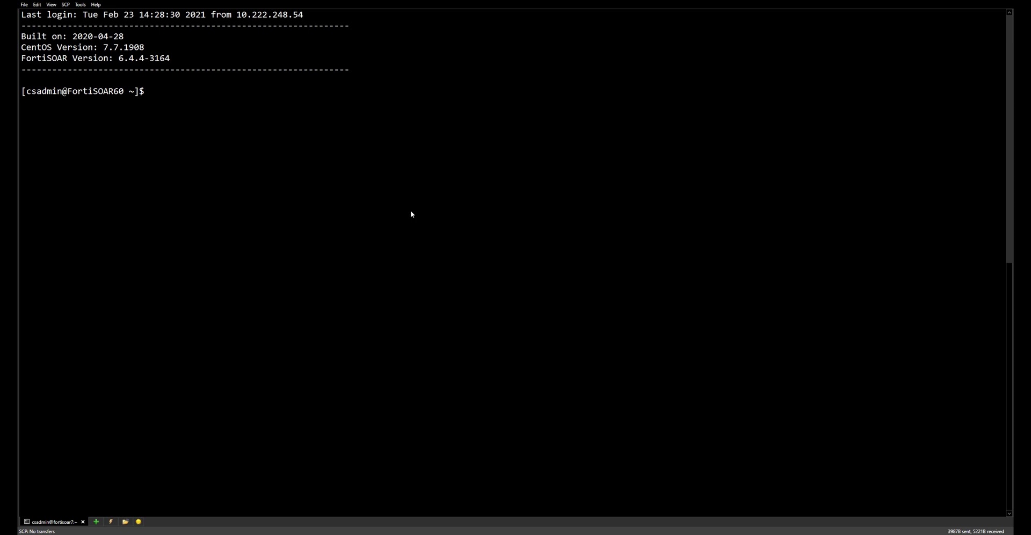
Step: As root on FortiSOAR60, change the resolv.conf nameserver from 1.1.1.1 to 10.222.248.63
text(sudo bash)
key(Return)
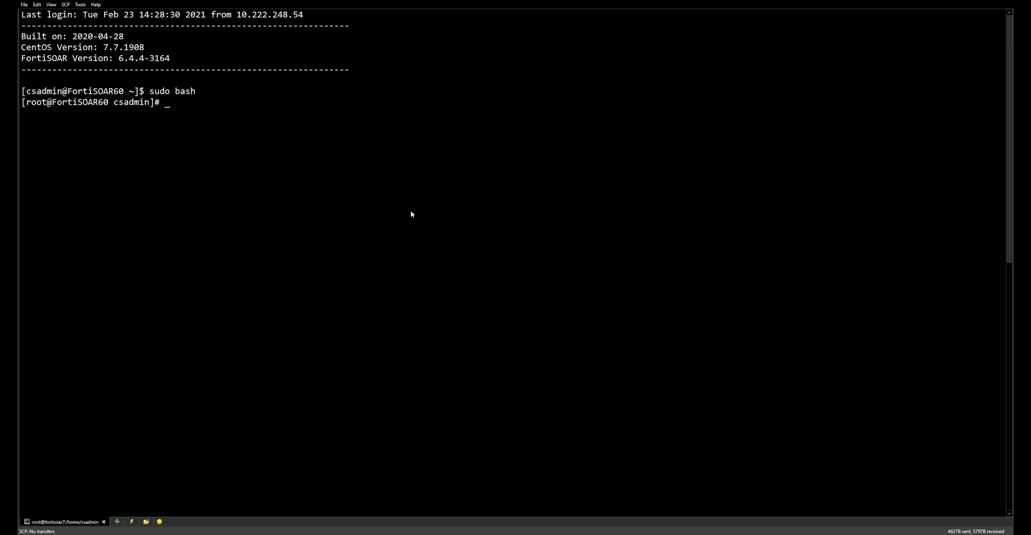
text(vi /etc/resolv.conf)
key(Return)
key(x)
key(x)
key(x)
key(x)
key(x)
key(x)
key(x)
text(ameserver 10.222.248.63)
key(Escape)
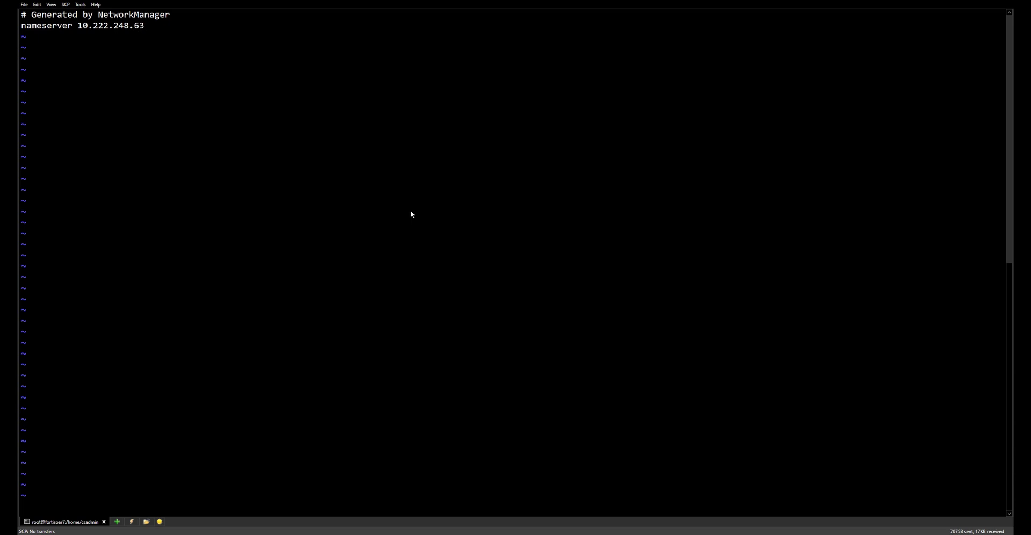
text(wq)
key(Return)
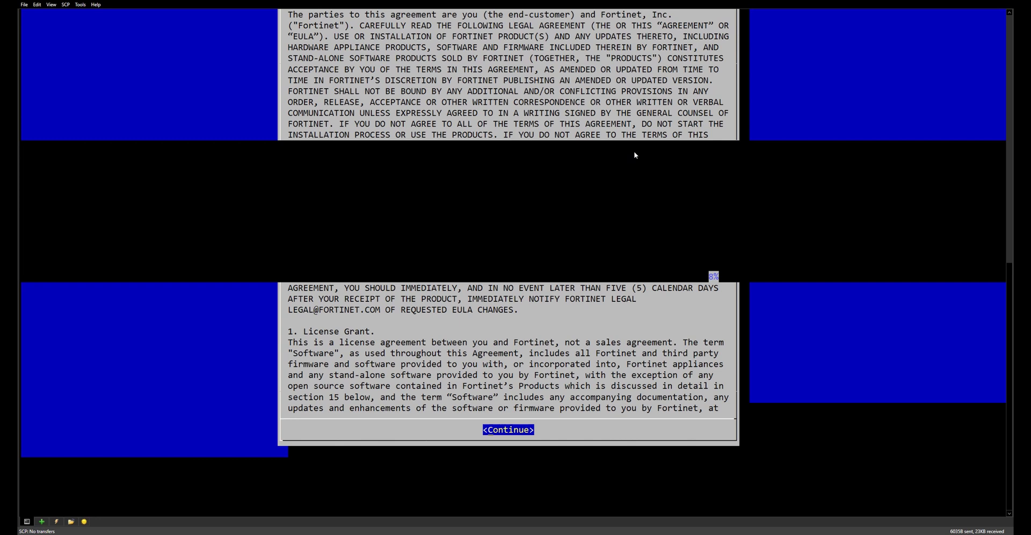
Step: Page through both EULA pages and accept the license agreement
key(Return)
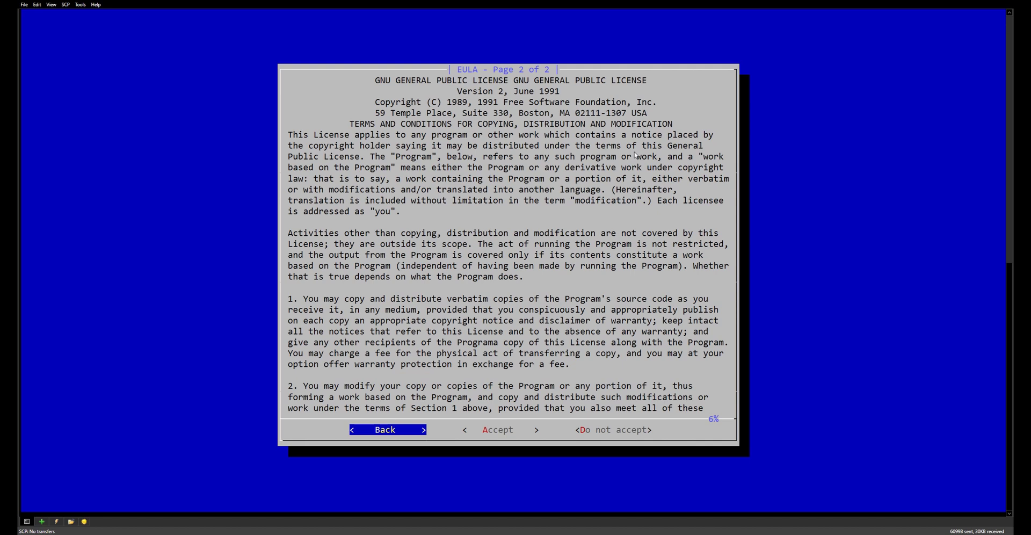
key(Right)
key(Right)
key(Left)
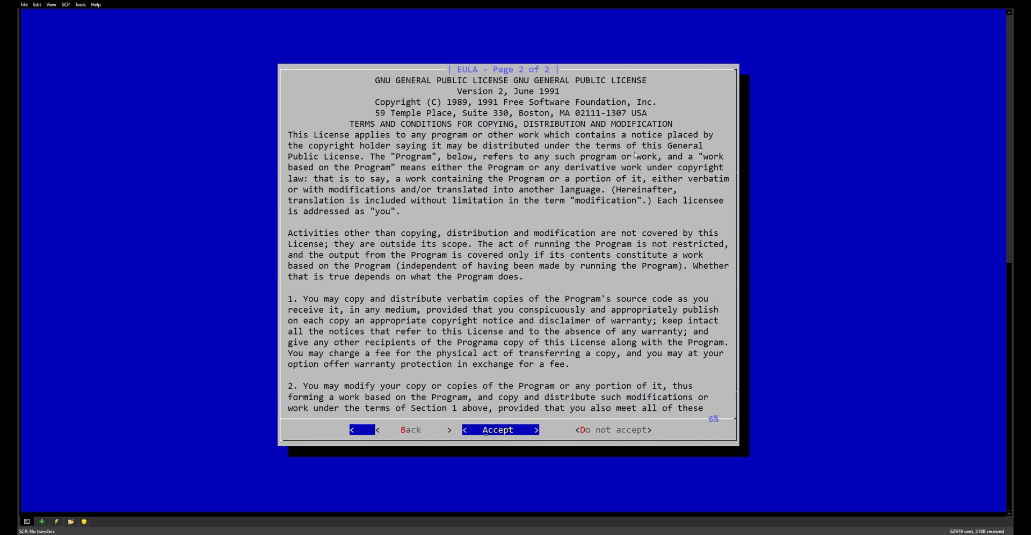
key(Return)
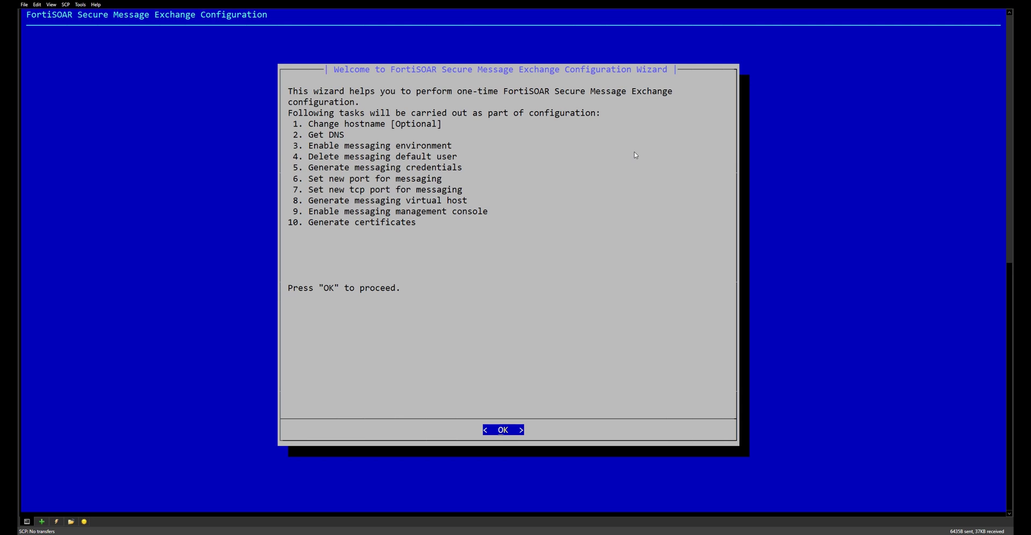
Step: Set the hostname to sme-router1.fortielab.com and the DNS server to 10.222.248.63
key(Return)
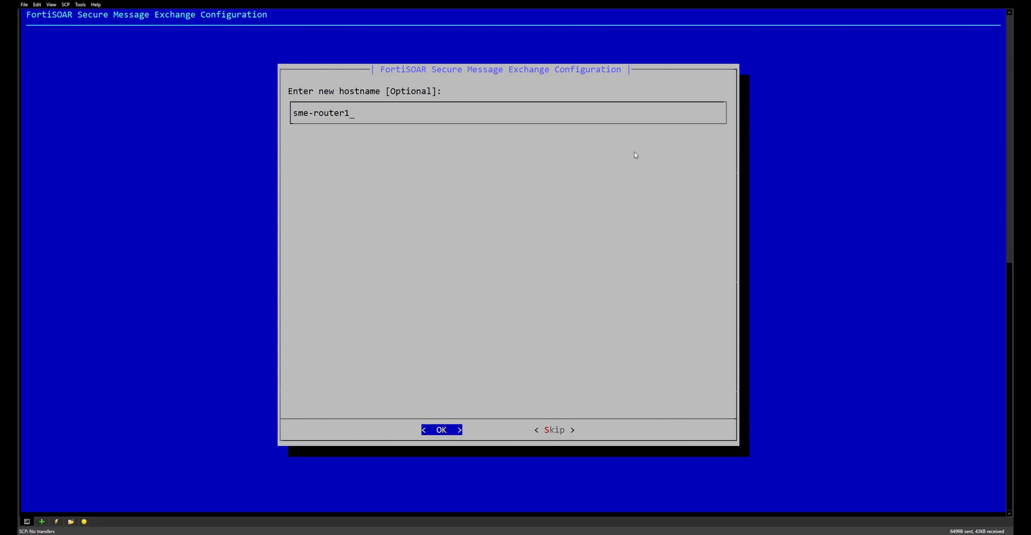
text(fortielab.com)
key(Return)
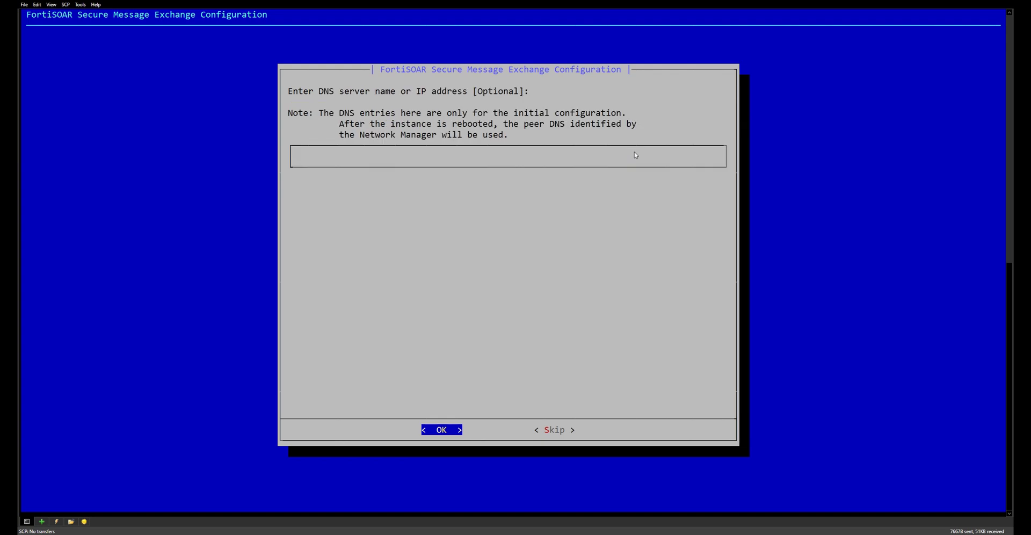
text(192)
key(BackSpace)
key(BackSpace)
key(BackSpace)
text(10.222.248)
key(Return)
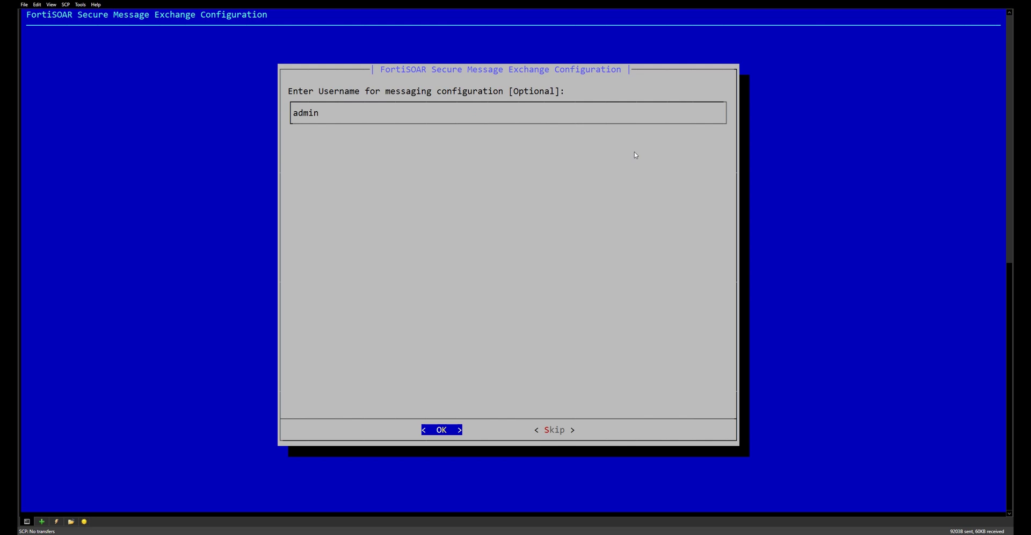
Step: Keep username admin, enter and confirm the messaging password, and accept ports 15671/5671
key(Return)
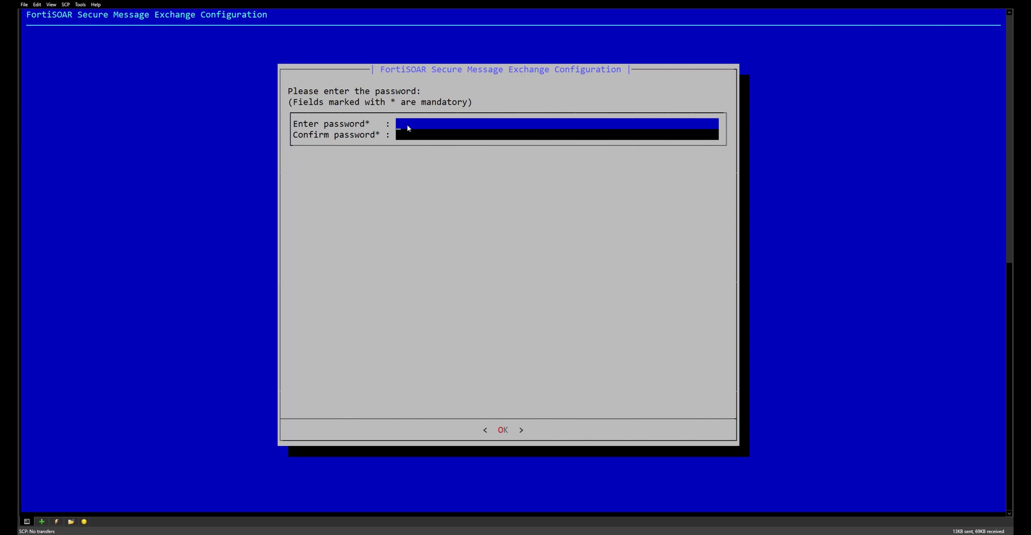
text(********)
key(Tab)
text(********)
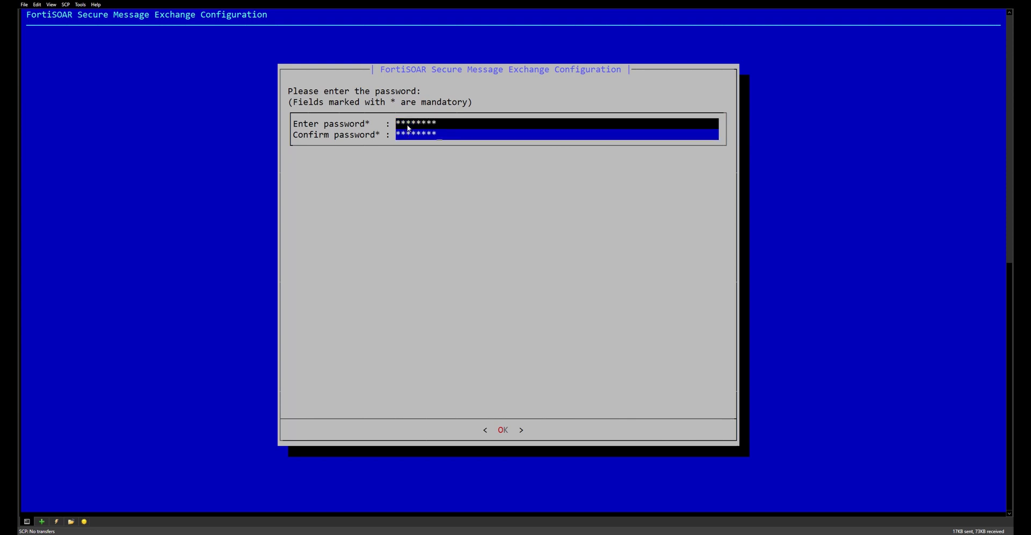
key(Tab)
key(Return)
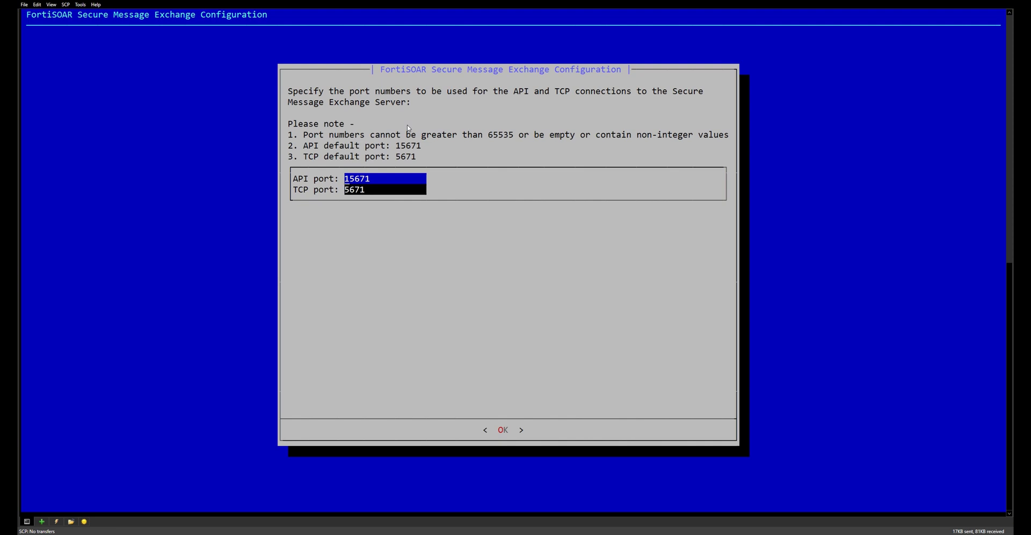
key(Tab)
key(Return)
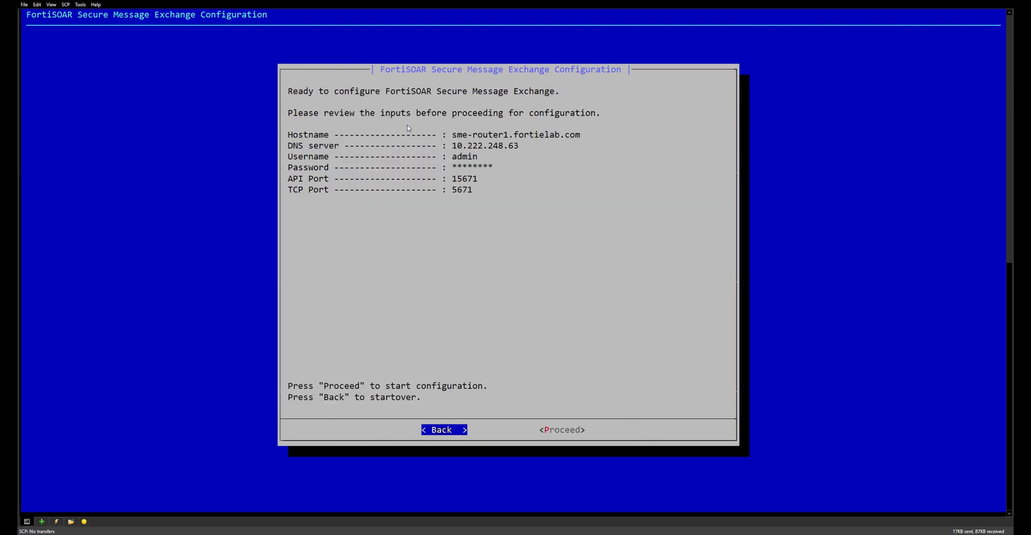
Step: Proceed with applying the SME configuration and acknowledge its completion
key(Tab)
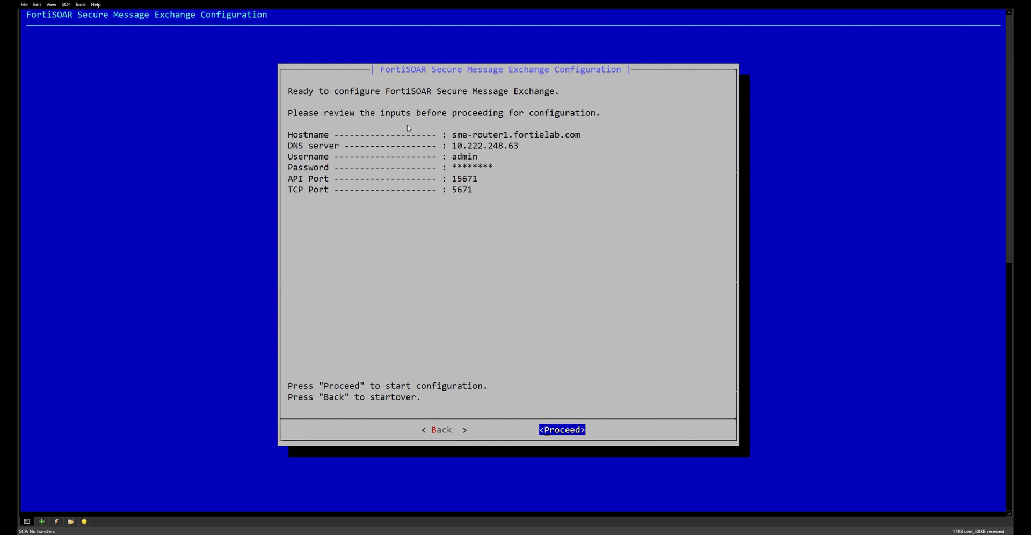
key(Return)
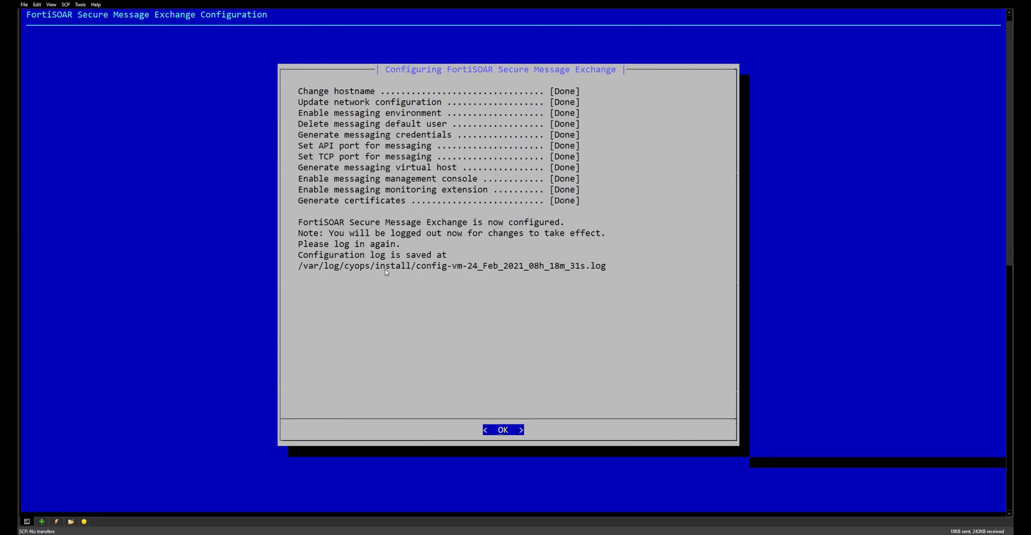
key(Return)
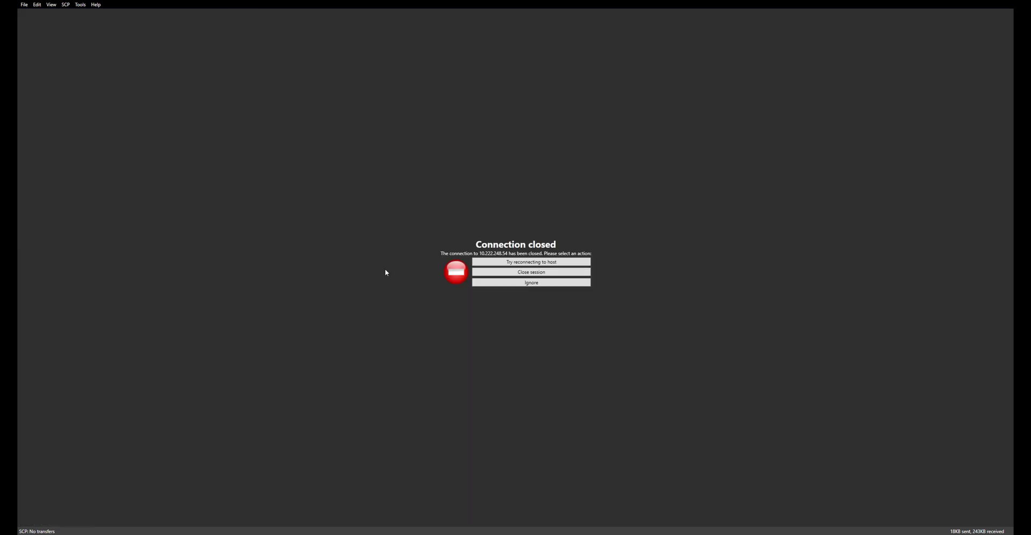
Step: Reconnect to the router and open a root shell with sudo bash
click(505, 262)
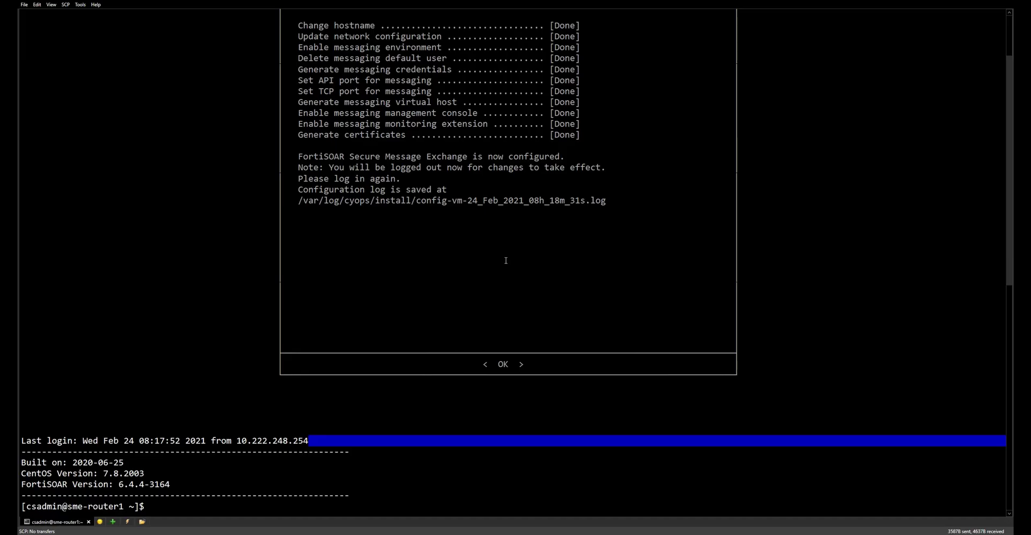
text(sudo bash)
key(Return)
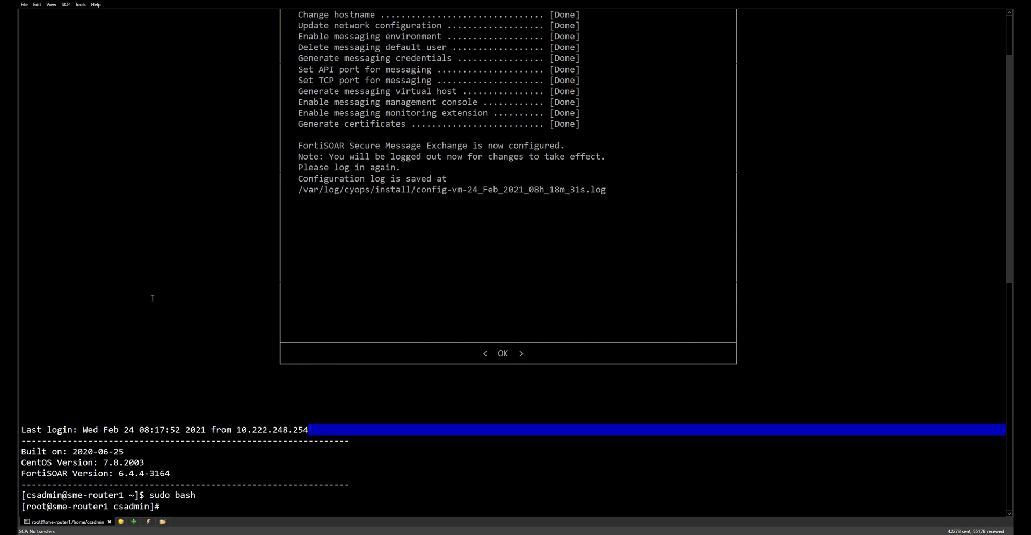
Step: Recall the cat cacert.pem command from history and copy the printed certificate block
key(ctrl+r)
text(cat)
key(Return)
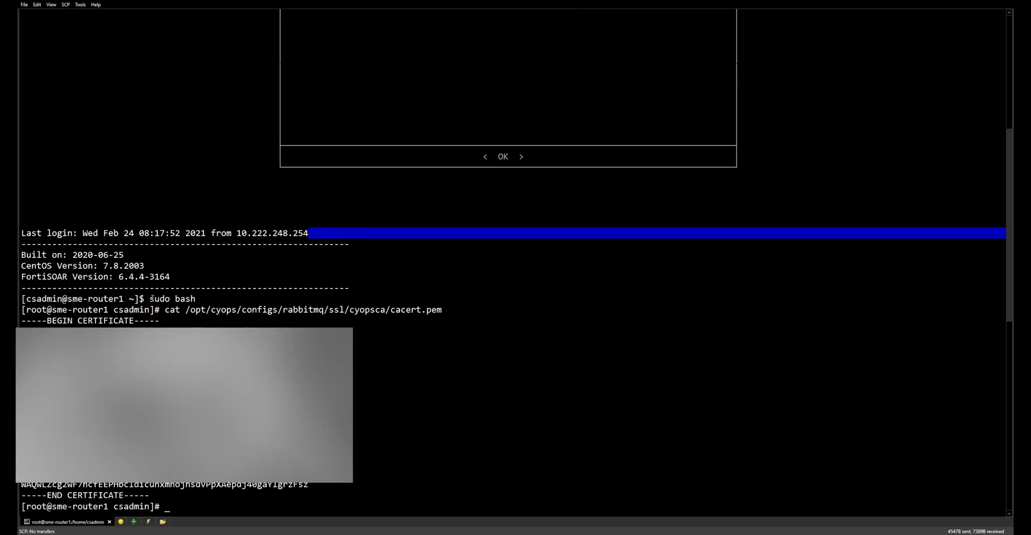
drag(147, 495, 21, 321)
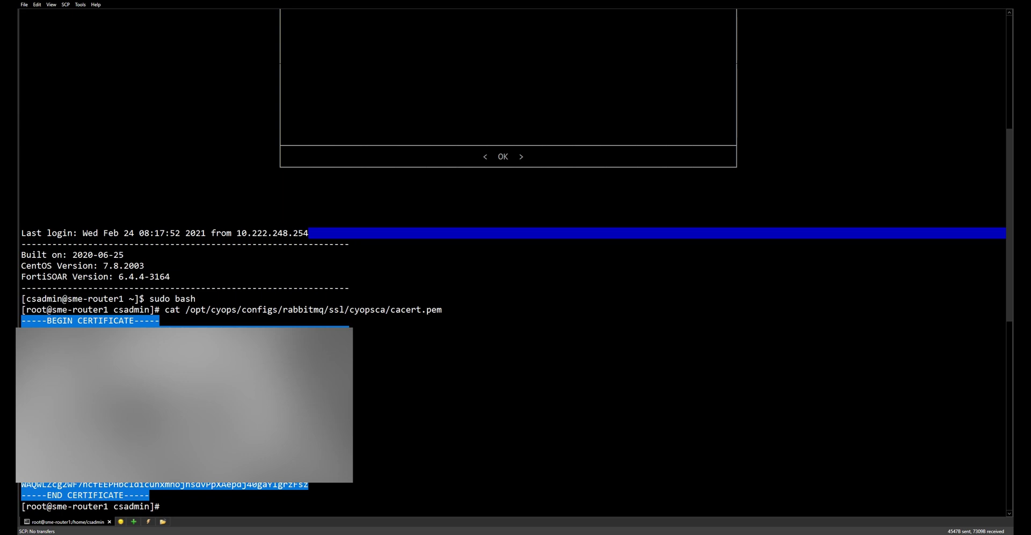
key(alt+Tab)
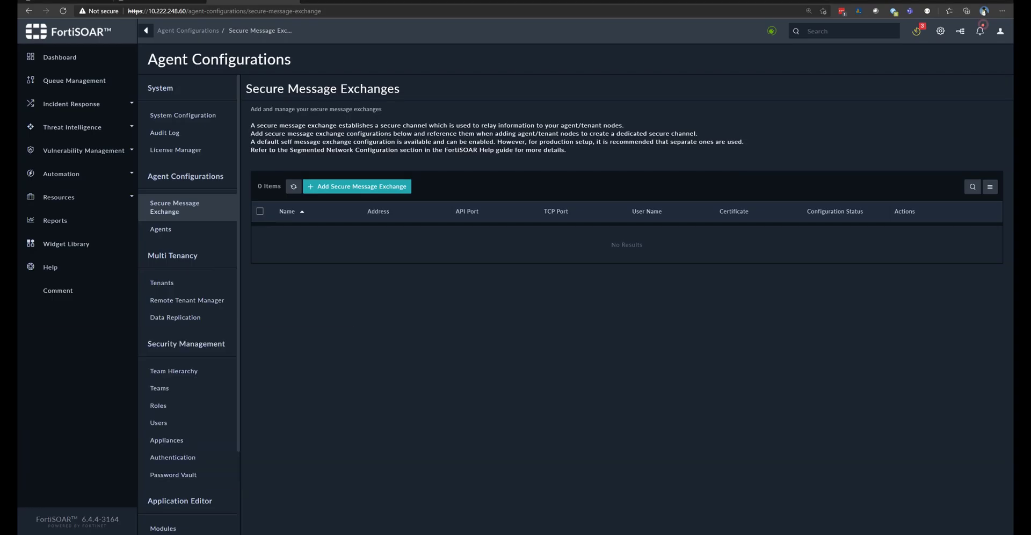
Step: Create exchange sme-router1 at sme-router1.fortielab.com with the messaging password and pasted certificate
click(357, 186)
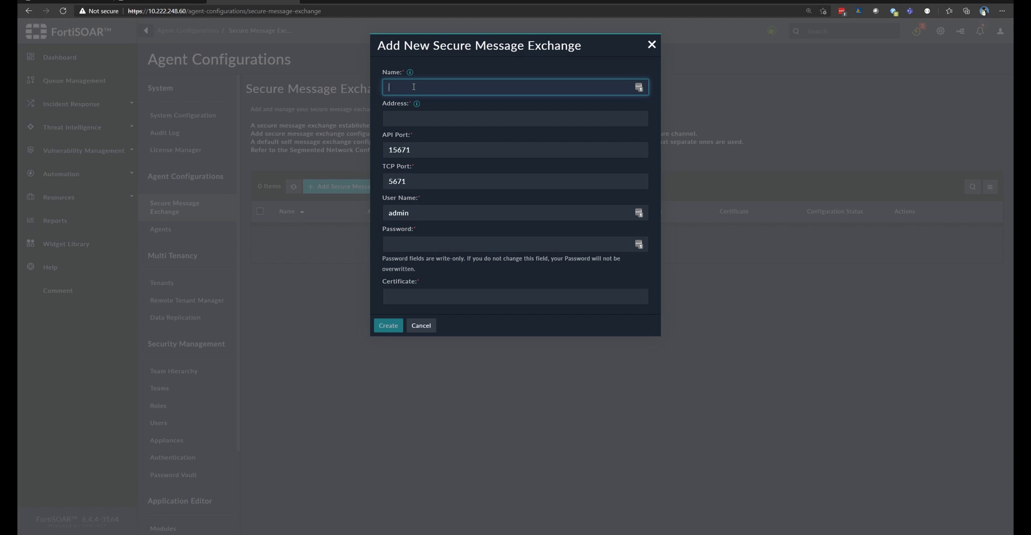
text(sme-router1)
click(417, 117)
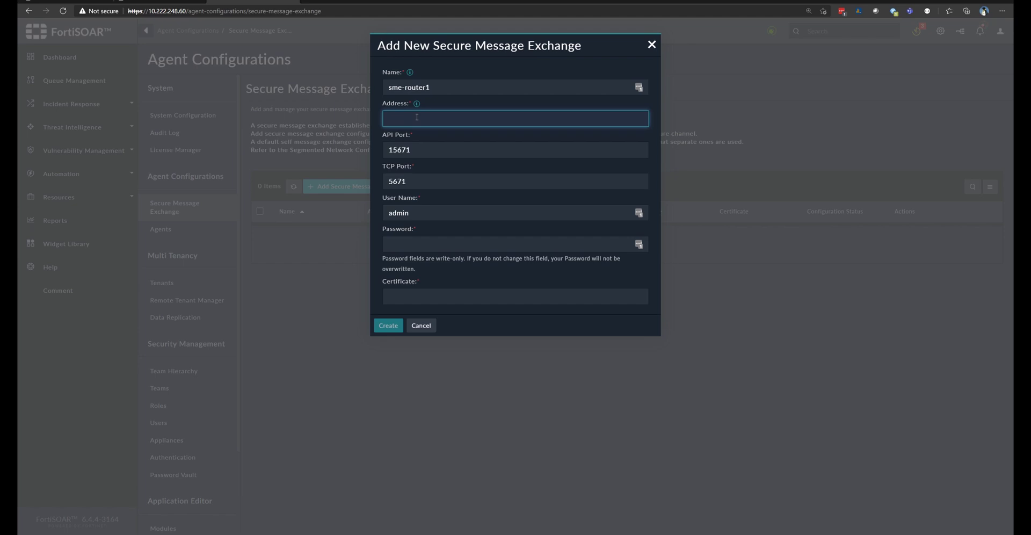
text(sme-router1.fortielab.com)
click(417, 244)
text(********)
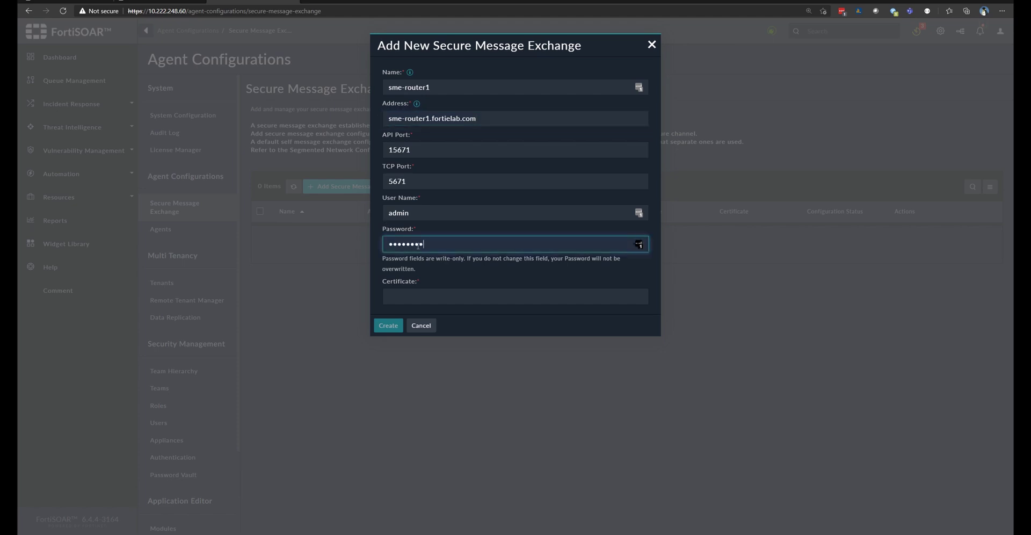
click(414, 296)
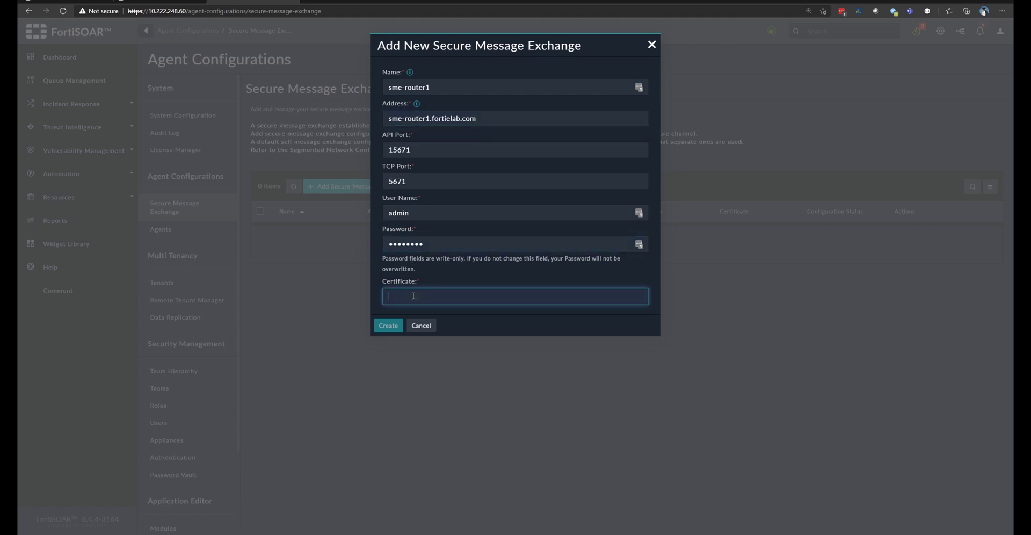
key(ctrl+v)
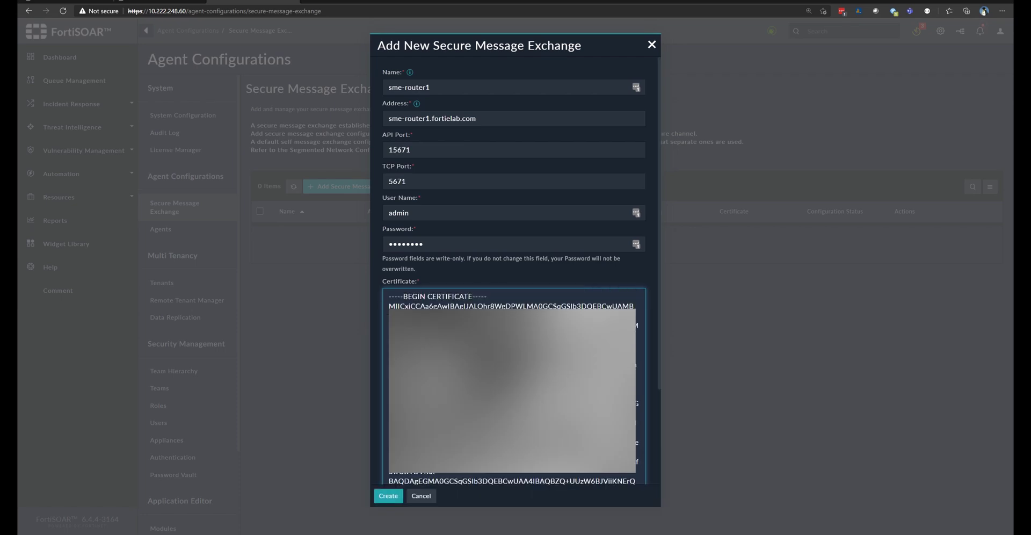
click(388, 496)
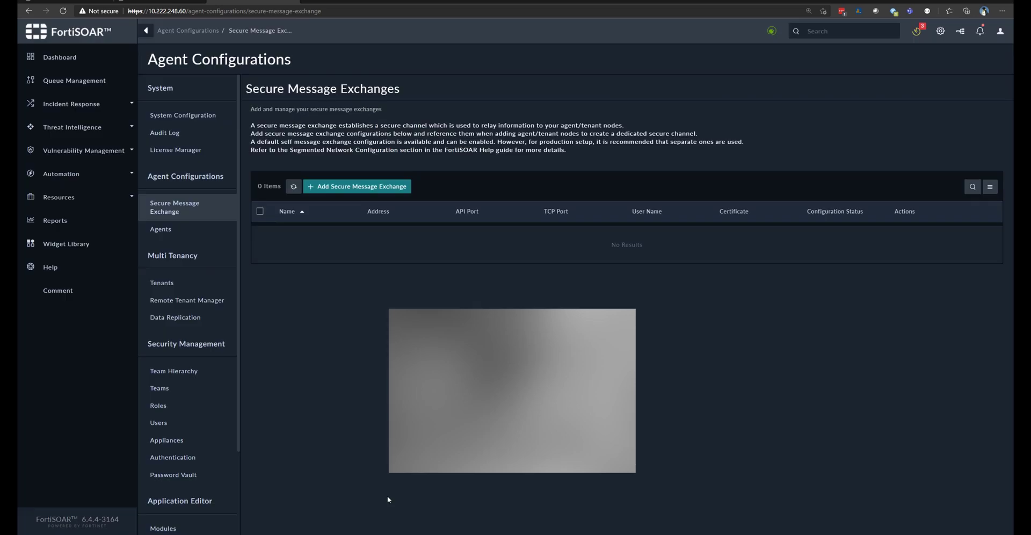